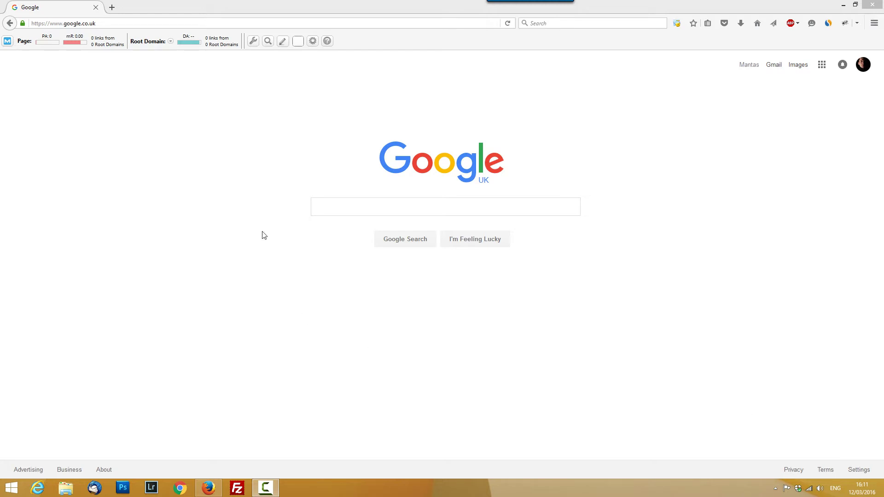
# Load mailchimp.com from the browser's address bar.
pyautogui.click(122, 26)
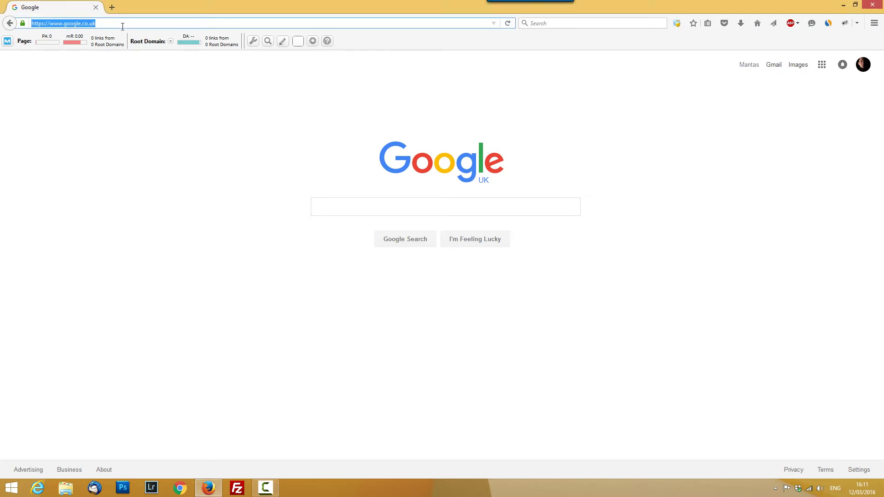
pyautogui.write('mailchimp.com/')
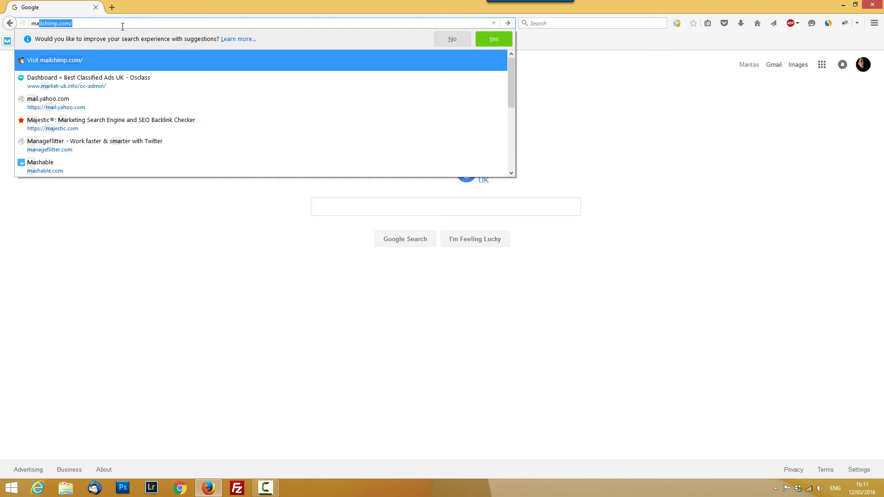
pyautogui.press('Return')
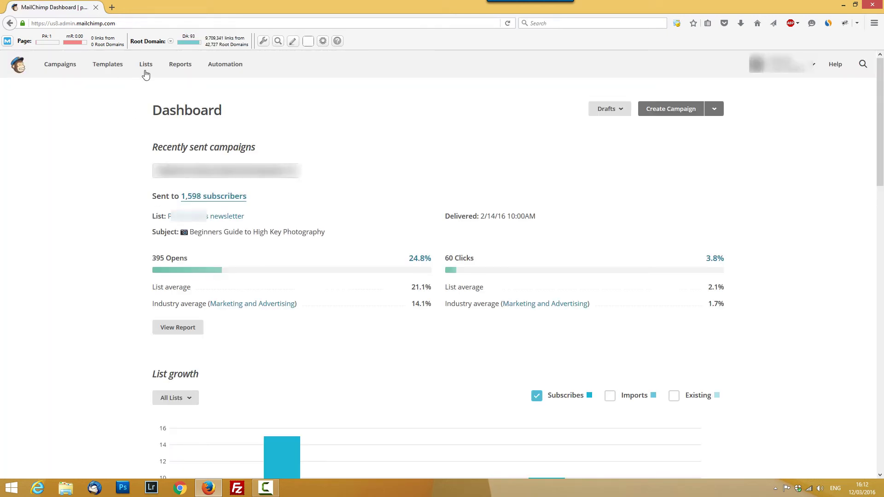
# Go from Lists to the newsletter list's saved Segments page.
pyautogui.click(146, 69)
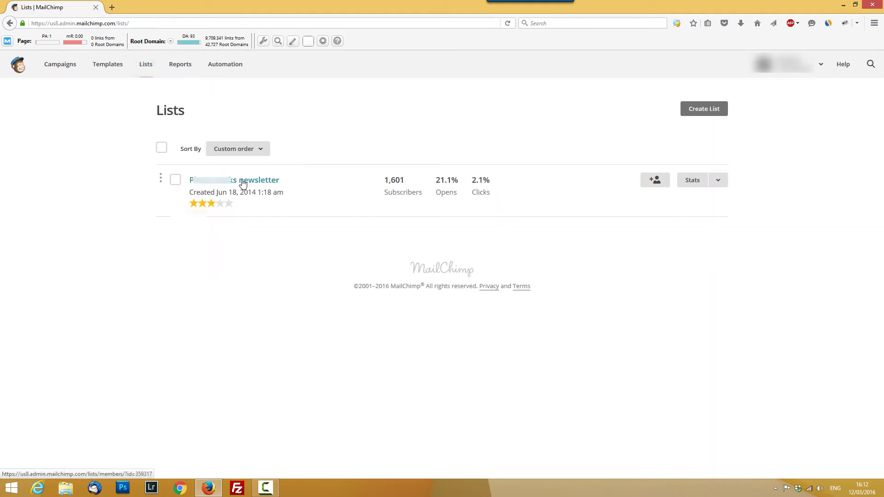
pyautogui.click(243, 182)
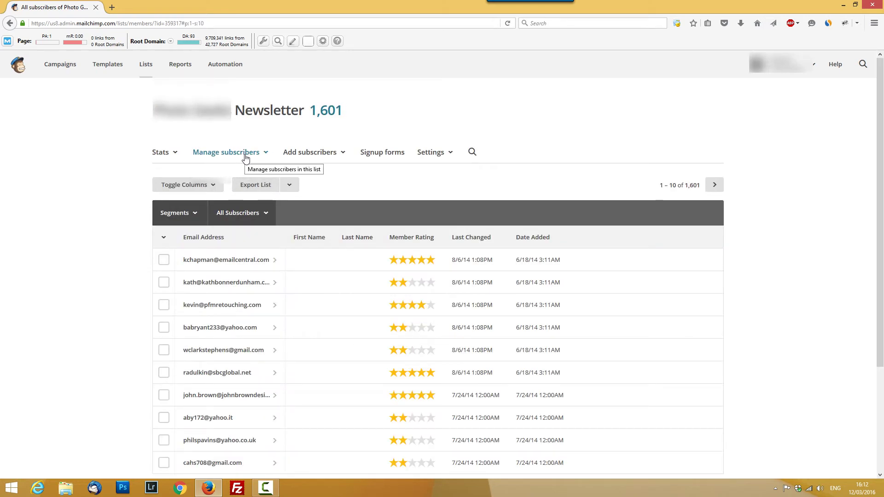
pyautogui.click(245, 155)
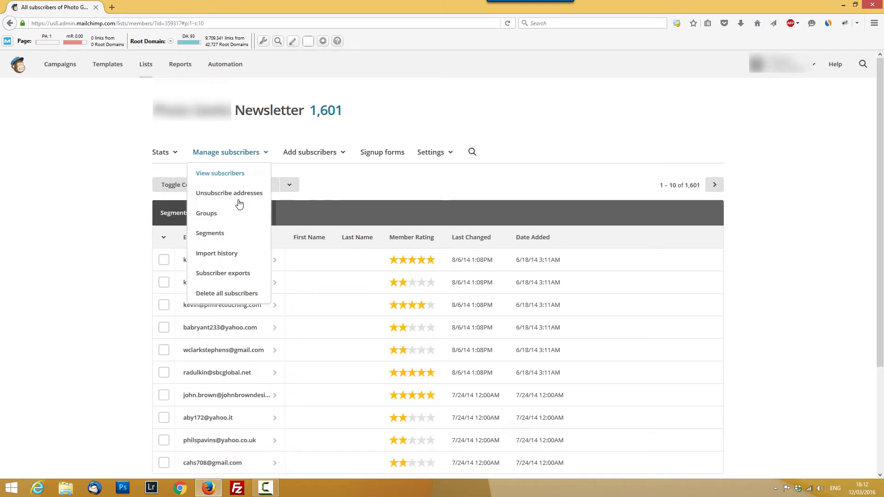
pyautogui.click(227, 234)
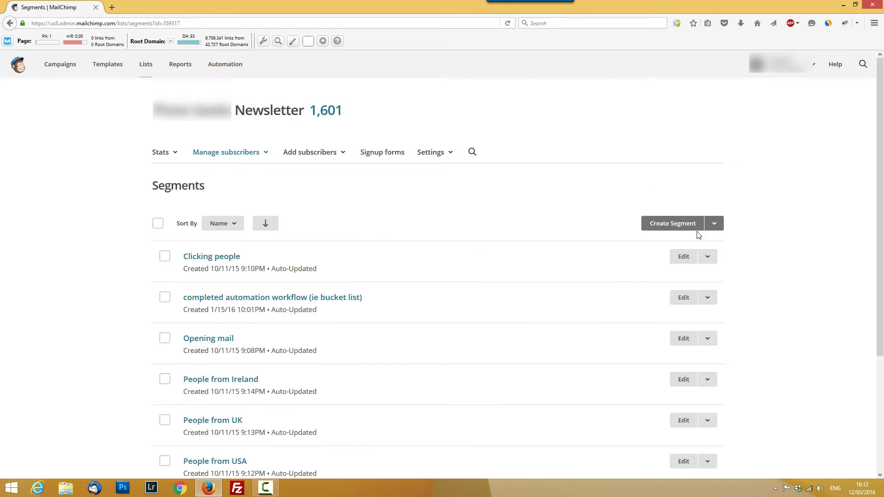
# Create a new segment with the condition Automation Activity – completed workflow – email auto camp #10.
pyautogui.click(668, 229)
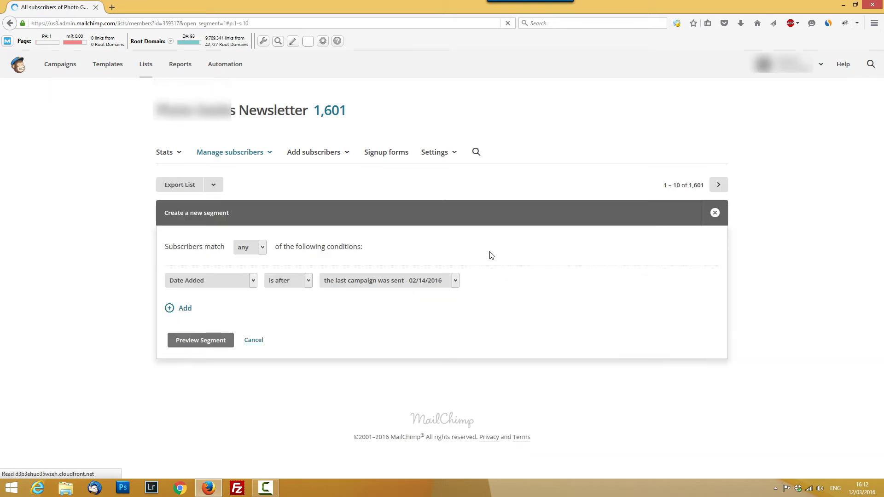
pyautogui.click(254, 282)
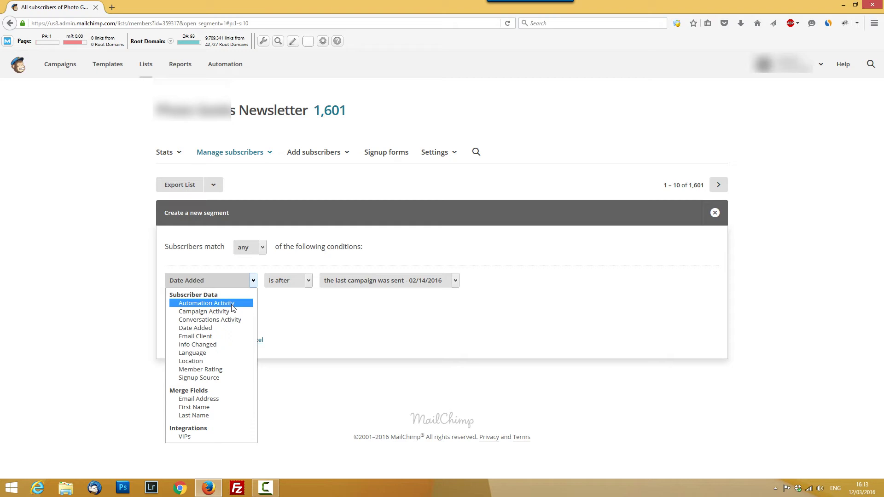
pyautogui.click(231, 305)
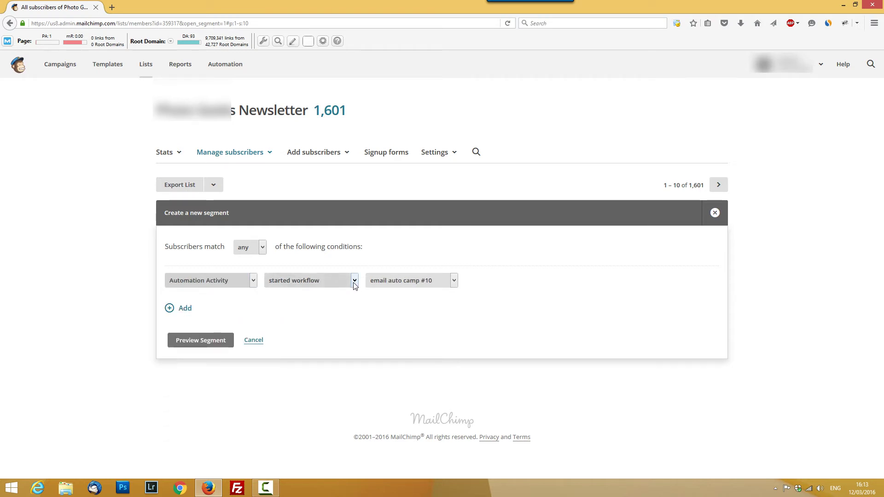
pyautogui.click(355, 282)
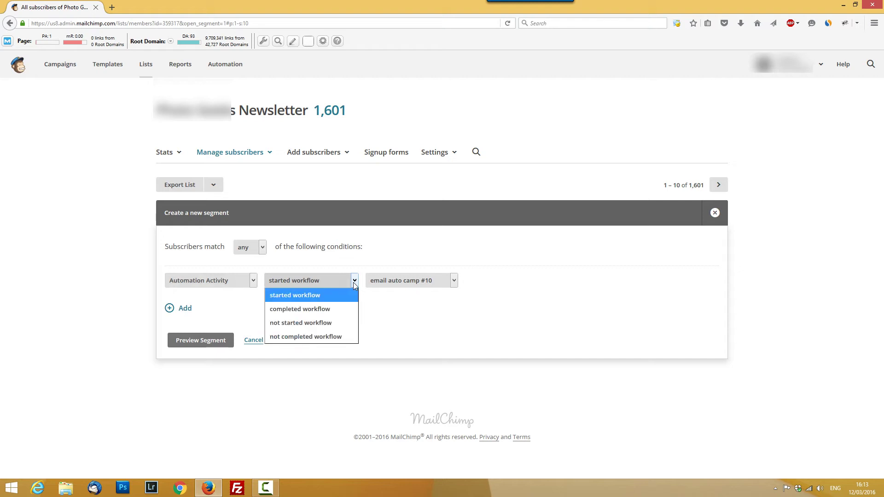
pyautogui.click(331, 313)
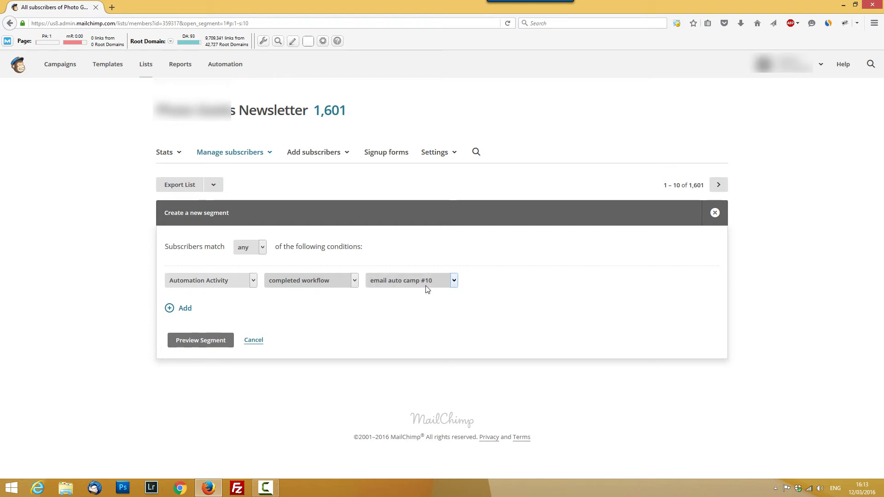
# Preview the 136 matching subscribers, then tick and untick the first three.
pyautogui.click(197, 342)
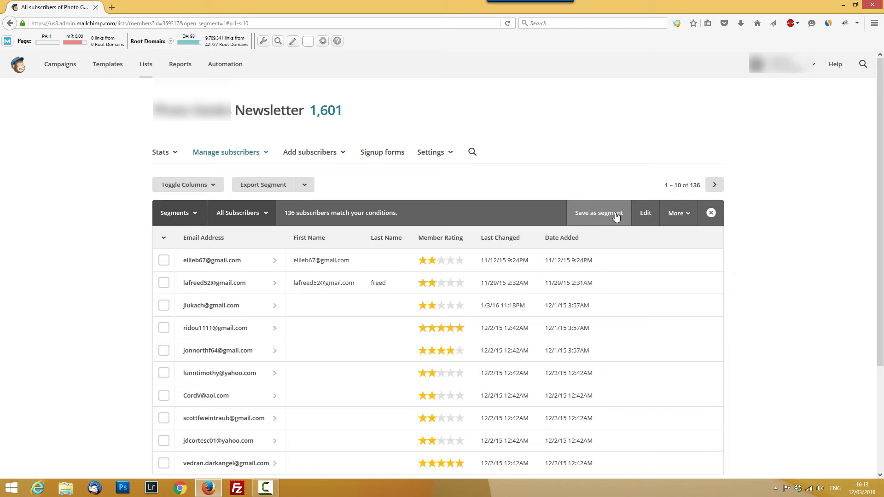
pyautogui.click(165, 261)
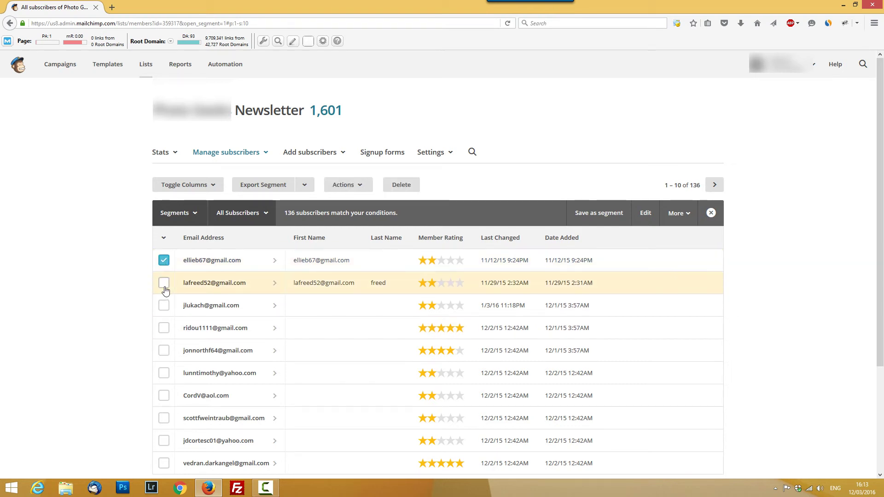
pyautogui.click(165, 283)
pyautogui.click(164, 305)
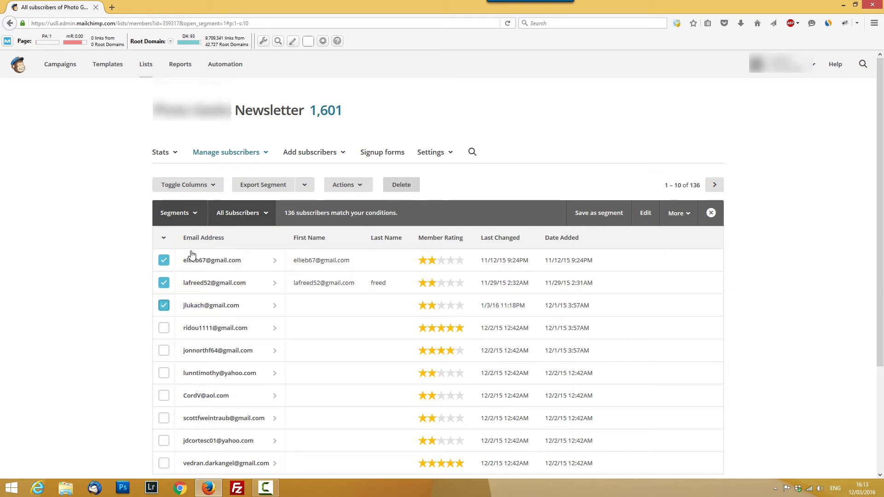
pyautogui.click(163, 261)
pyautogui.click(164, 282)
pyautogui.click(164, 305)
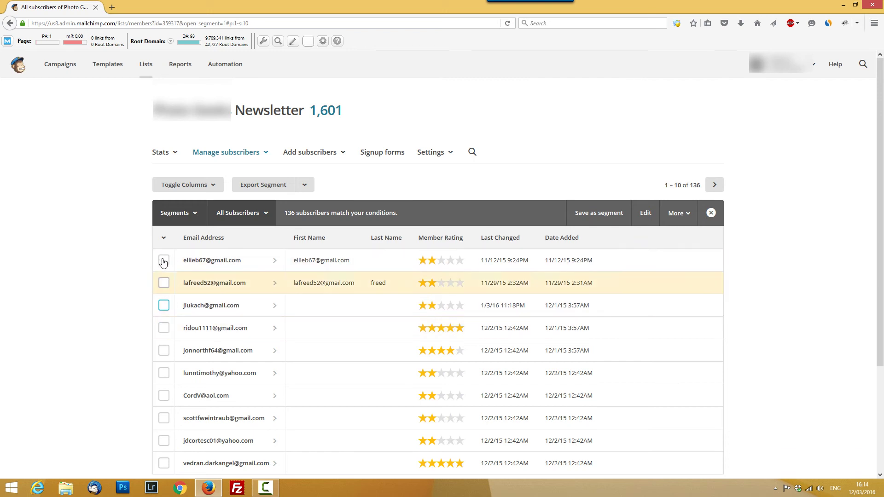
# Return to the list's Segments page and start another new segment.
pyautogui.click(219, 153)
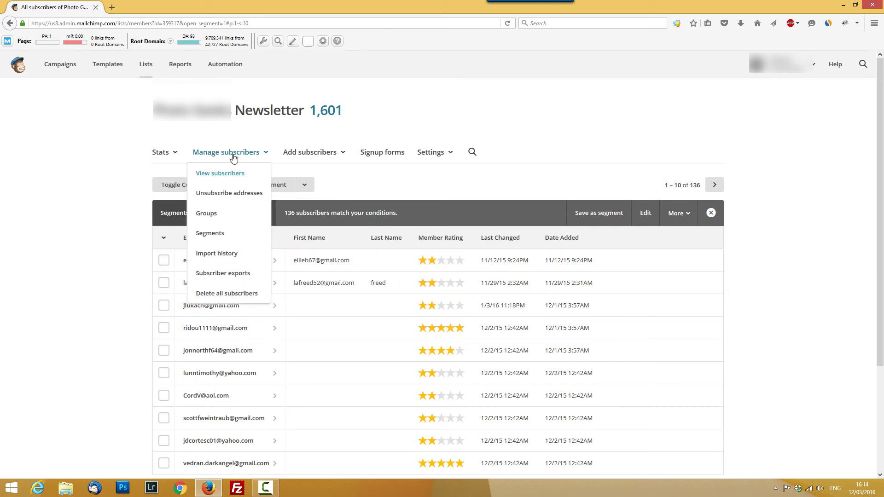
pyautogui.click(227, 235)
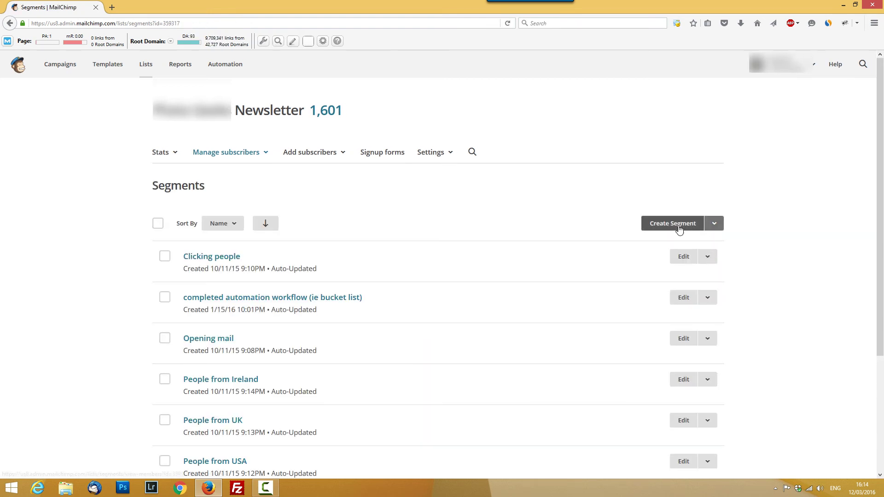
pyautogui.click(678, 229)
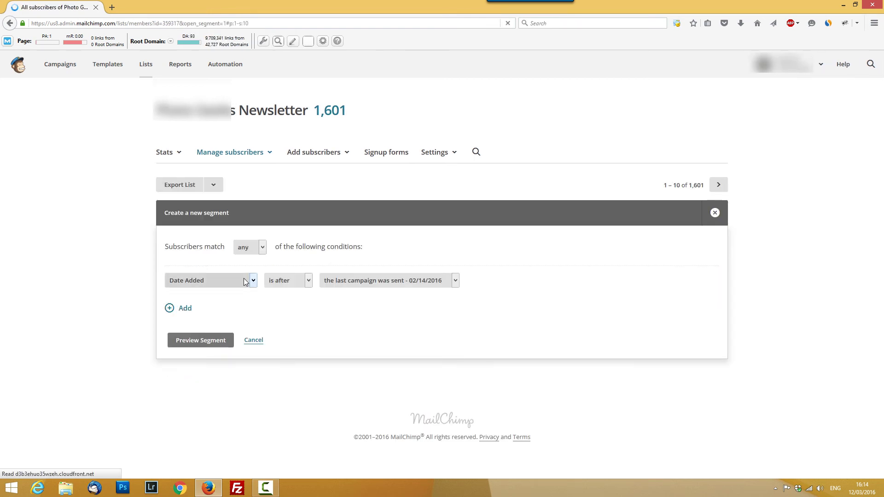
# Preview the segment Campaign Activity – did not click – All of the Last 10 Campaigns.
pyautogui.click(245, 281)
pyautogui.click(234, 310)
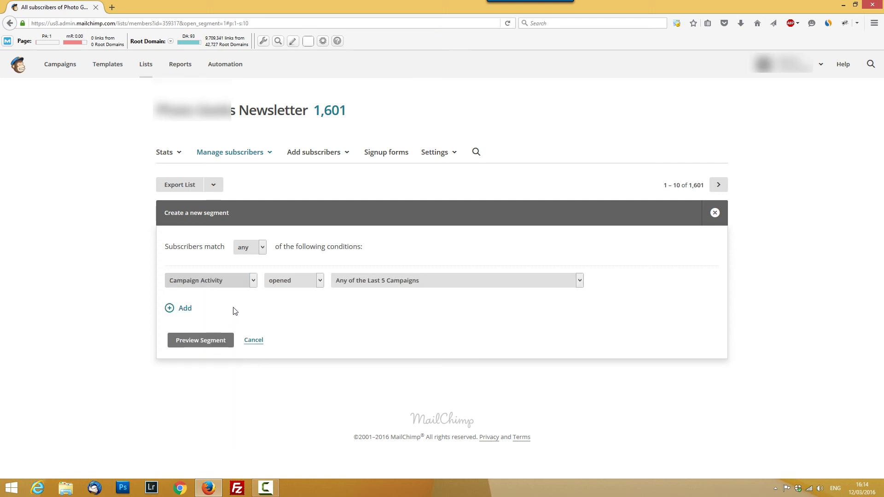
pyautogui.click(321, 282)
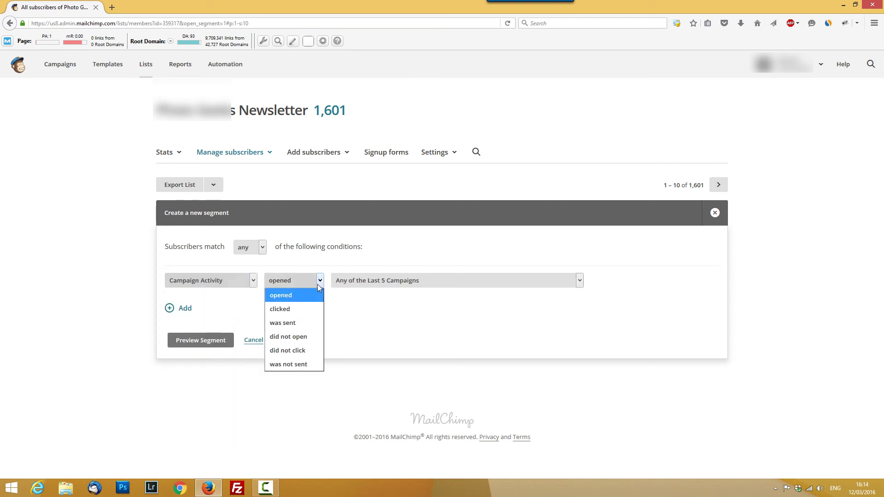
pyautogui.click(303, 351)
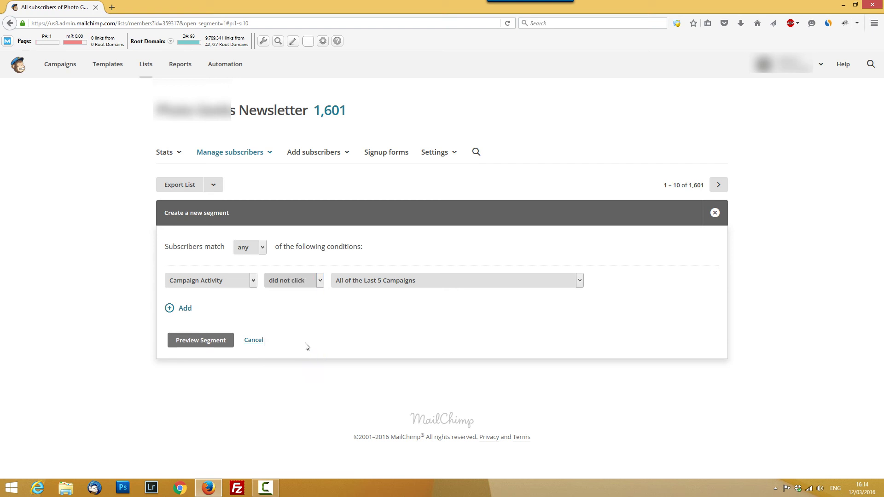
pyautogui.click(580, 281)
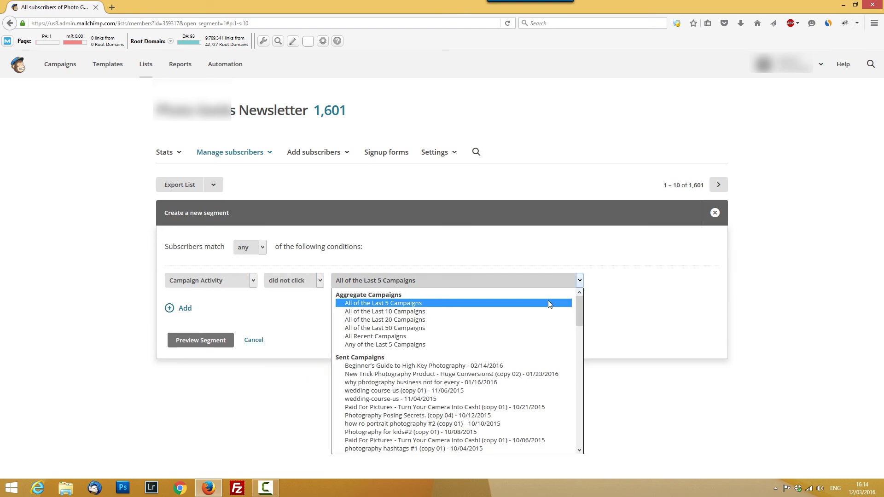
pyautogui.click(536, 314)
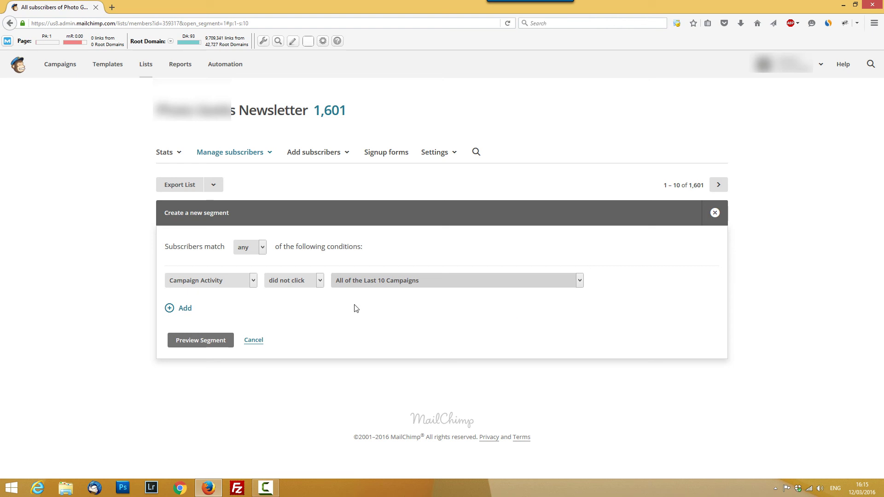
pyautogui.click(222, 341)
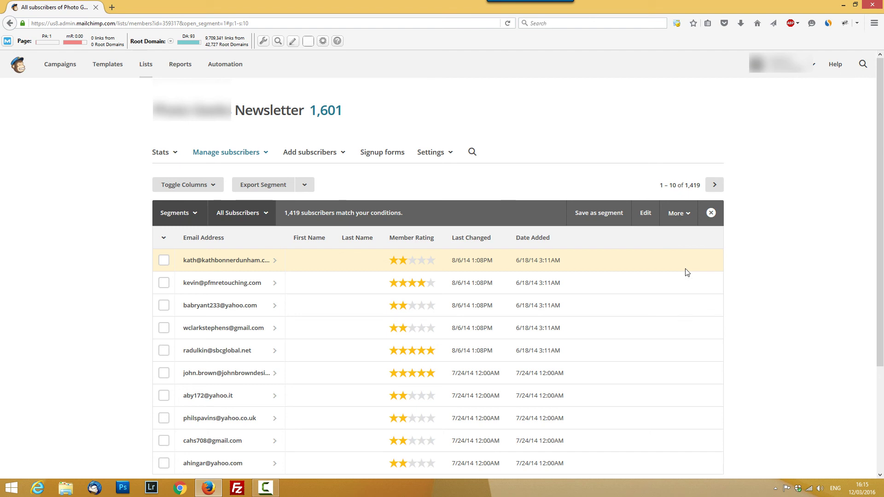
pyautogui.scroll(-2, 687, 272)
pyautogui.scroll(2, 686, 271)
pyautogui.scroll(-3, 557, 300)
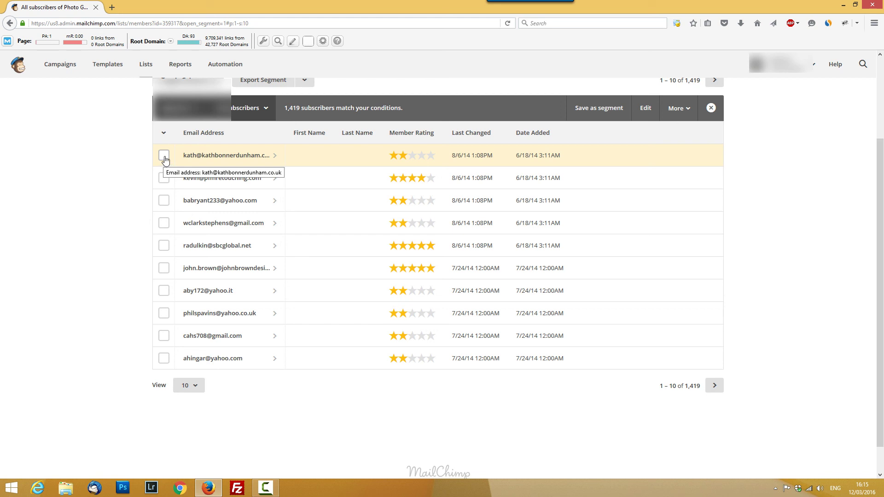
pyautogui.scroll(3, 350, 158)
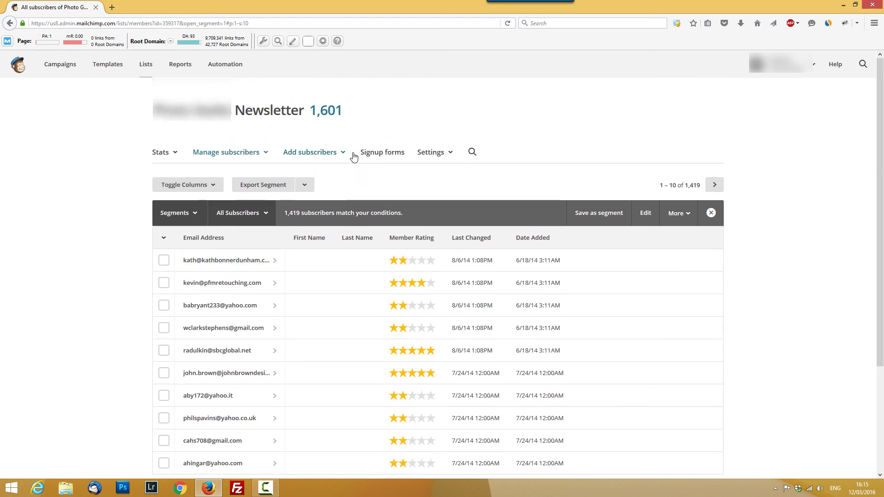